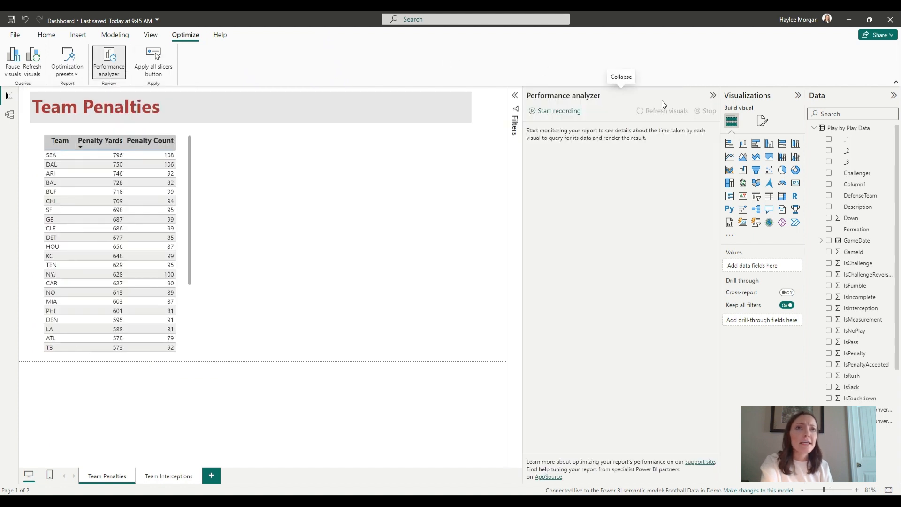
Record the page's performance while refreshing its visuals, and copy the query behind the Team Penalties table
{"action": "left_click", "coordinate": [555, 111]}
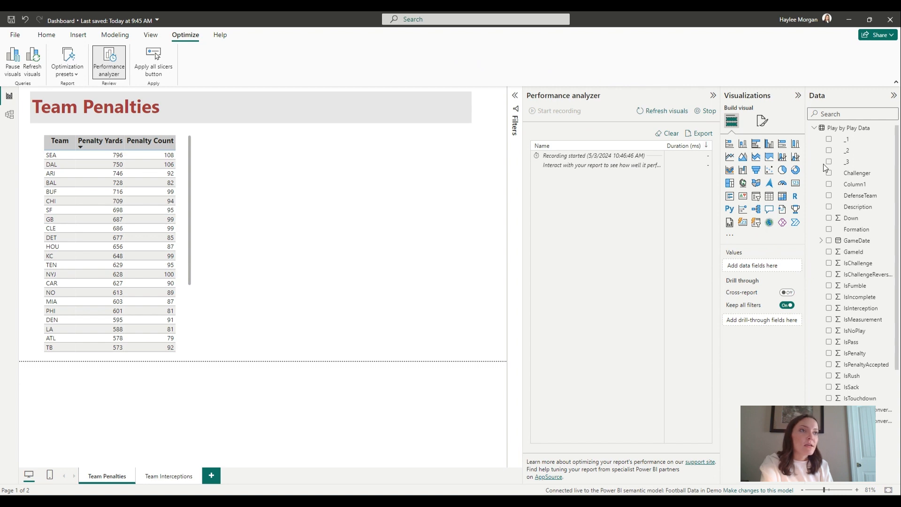
{"action": "left_click", "coordinate": [663, 111]}
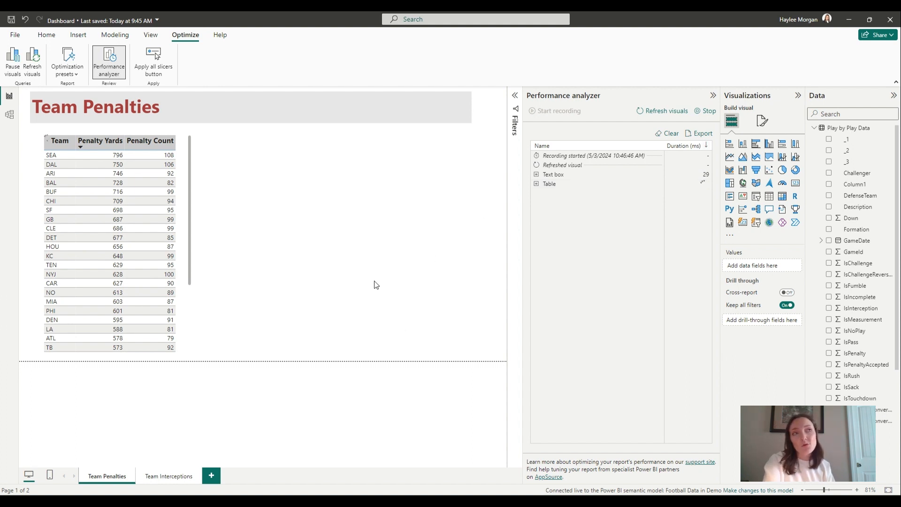
{"action": "left_click", "coordinate": [671, 188]}
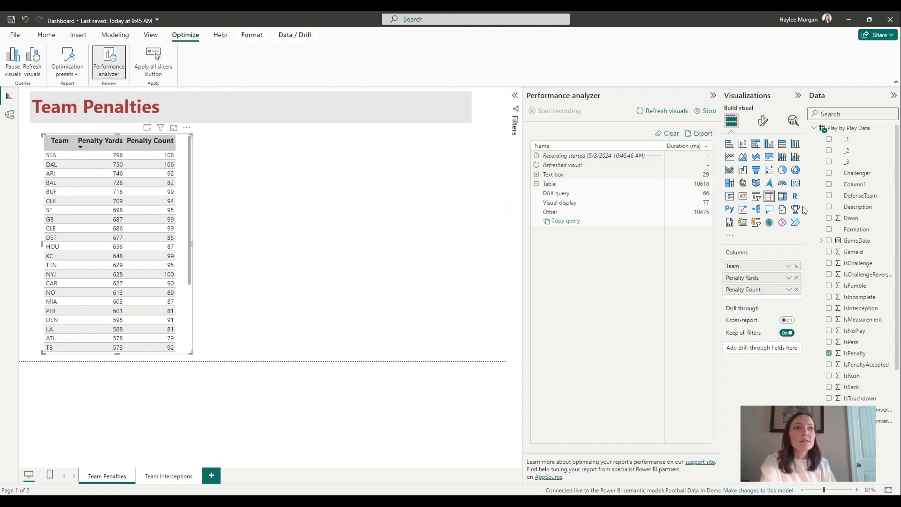
{"action": "left_click", "coordinate": [700, 223]}
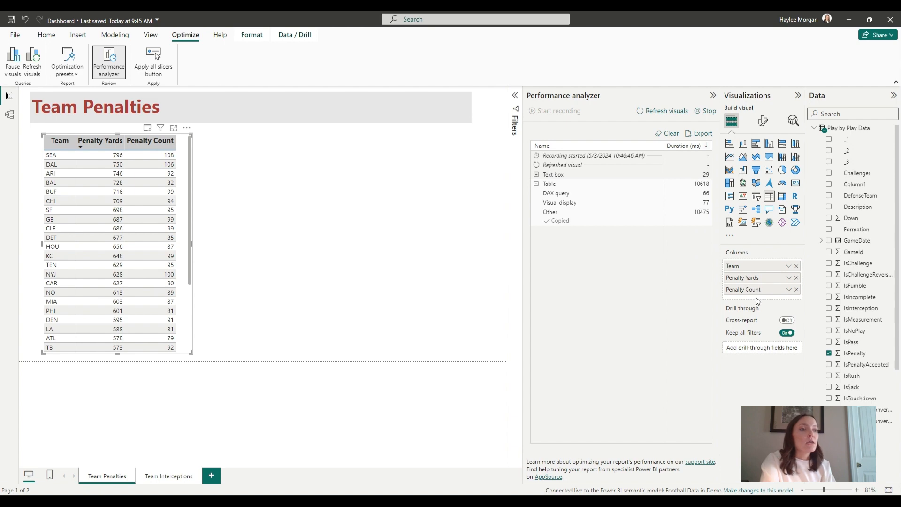
Switch to the untitled report in Power BI Report Builder and look at the options for adding a data source
{"action": "mouse_move", "coordinate": [637, 502]}
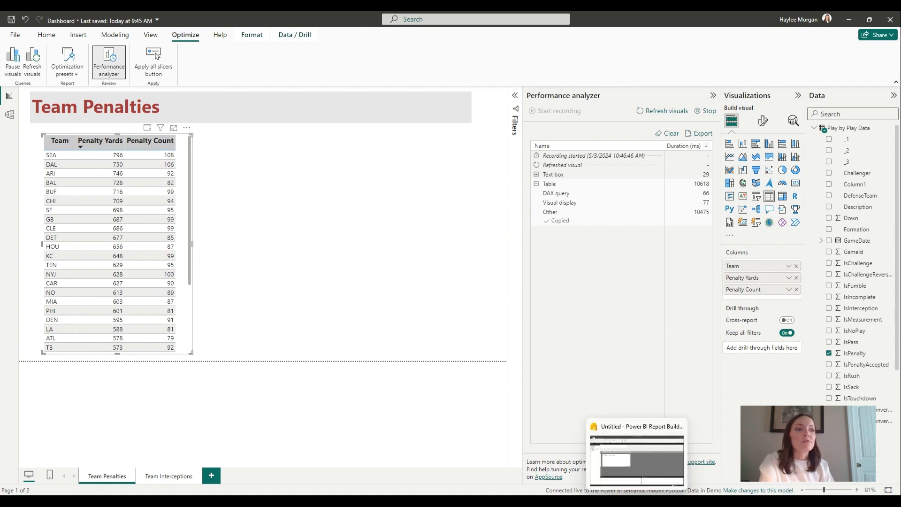
{"action": "left_click", "coordinate": [637, 461]}
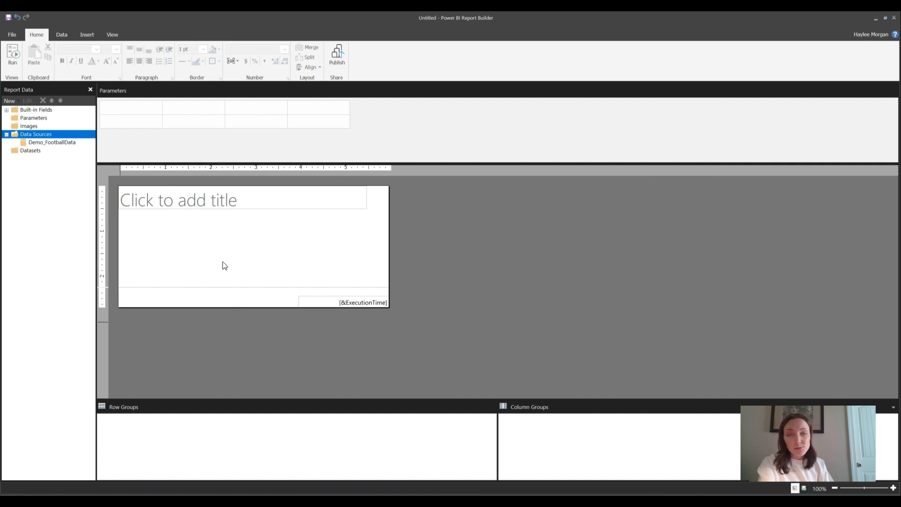
{"action": "right_click", "coordinate": [202, 135]}
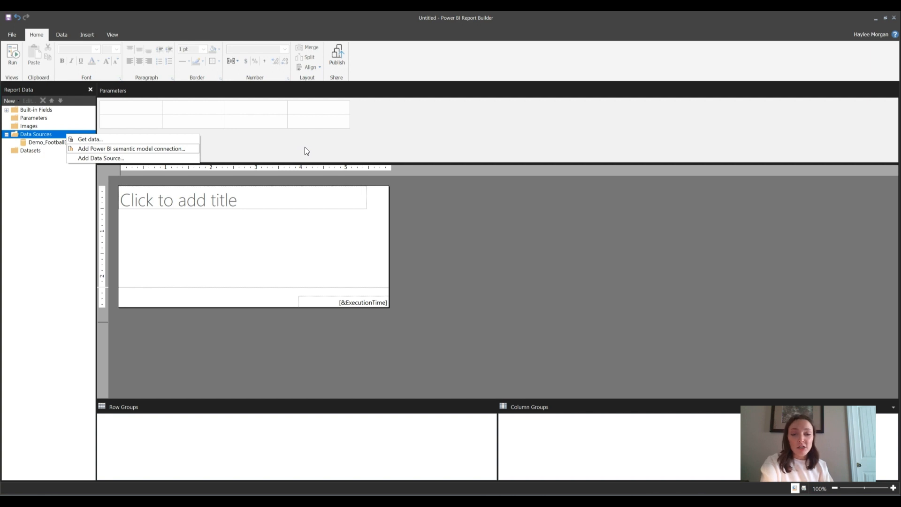
{"action": "left_click", "coordinate": [401, 376]}
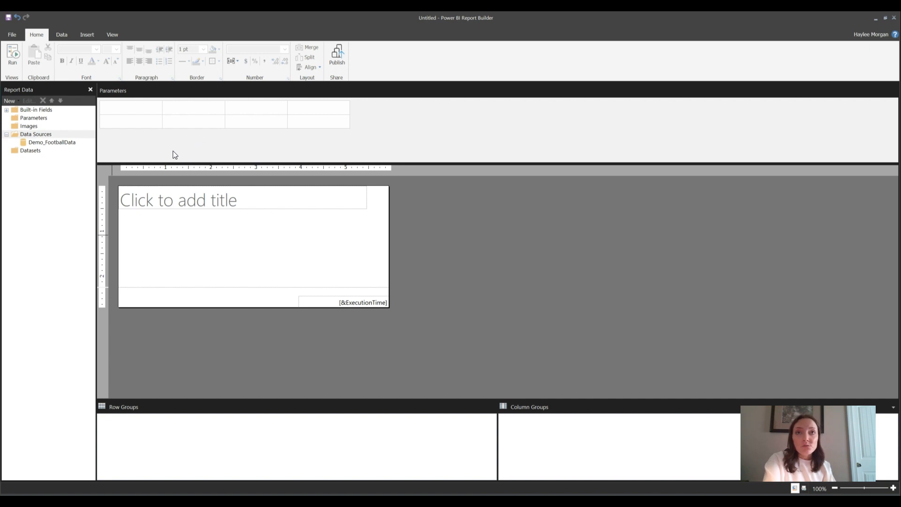
Add a new dataset to the report and choose Demo_FootballData as its data source
{"action": "right_click", "coordinate": [38, 150]}
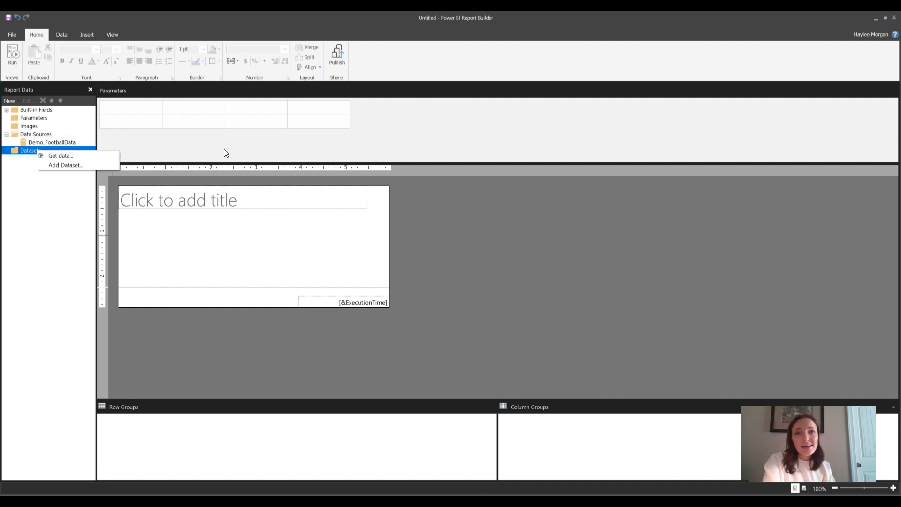
{"action": "key", "text": "Down"}
{"action": "key", "text": "Down"}
{"action": "key", "text": "Return"}
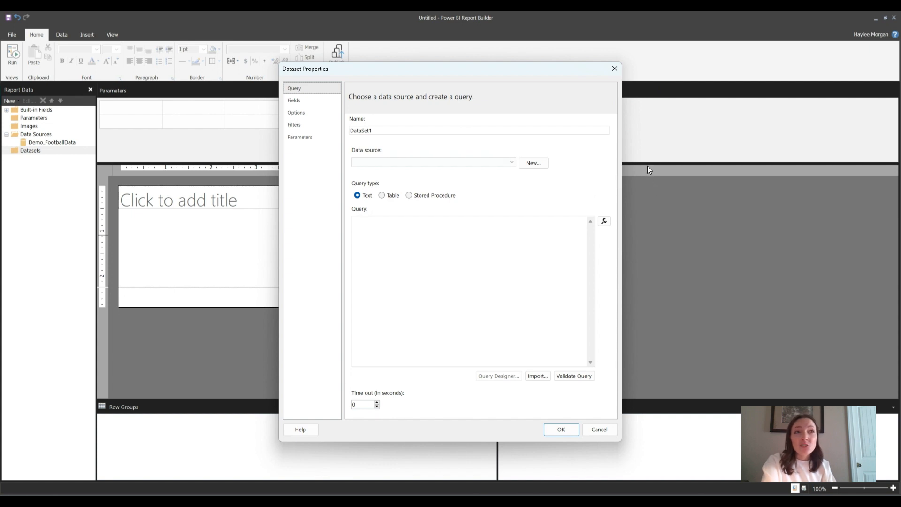
{"action": "left_click", "coordinate": [512, 162]}
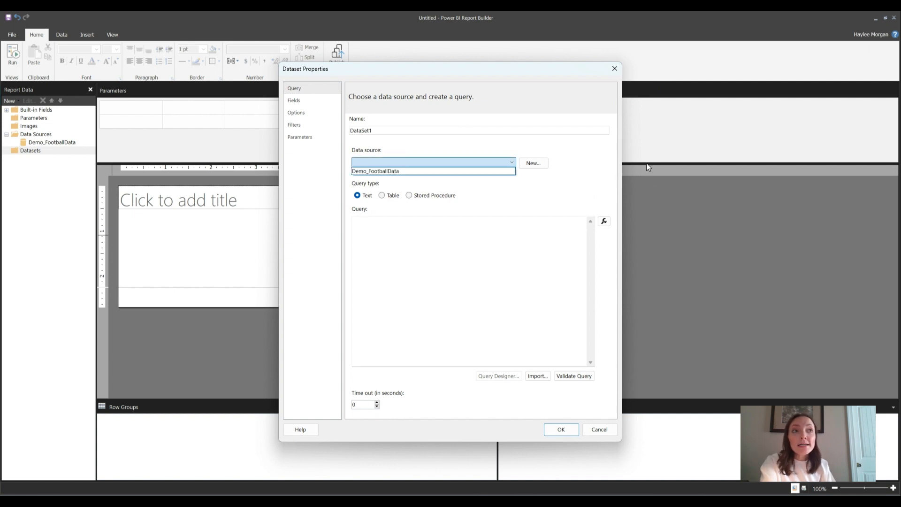
{"action": "left_click", "coordinate": [505, 171]}
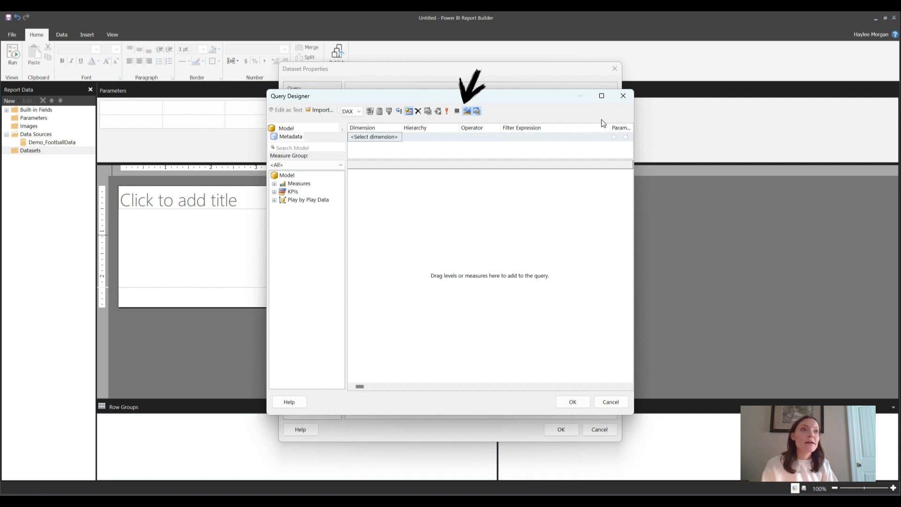
Turn off design mode in the Query Designer, then paste and execute the copied DAX query
{"action": "left_click", "coordinate": [468, 111]}
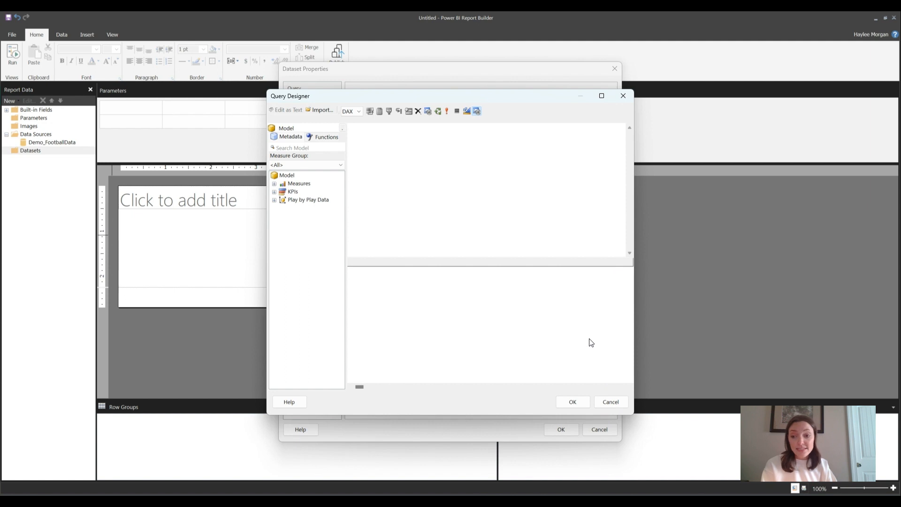
{"action": "right_click", "coordinate": [530, 135]}
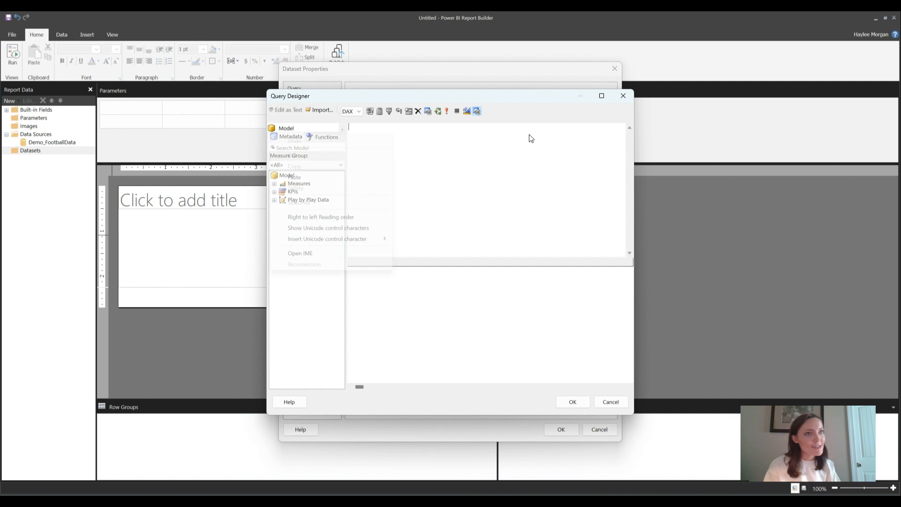
{"action": "left_click", "coordinate": [448, 177]}
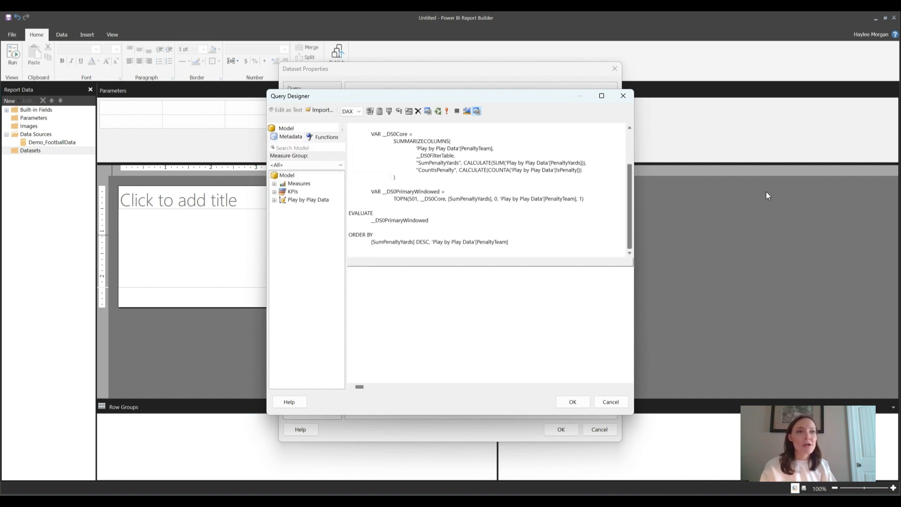
{"action": "scroll", "coordinate": [765, 188], "scroll_direction": "up", "scroll_amount": 2}
{"action": "scroll", "coordinate": [764, 155], "scroll_direction": "down", "scroll_amount": 2}
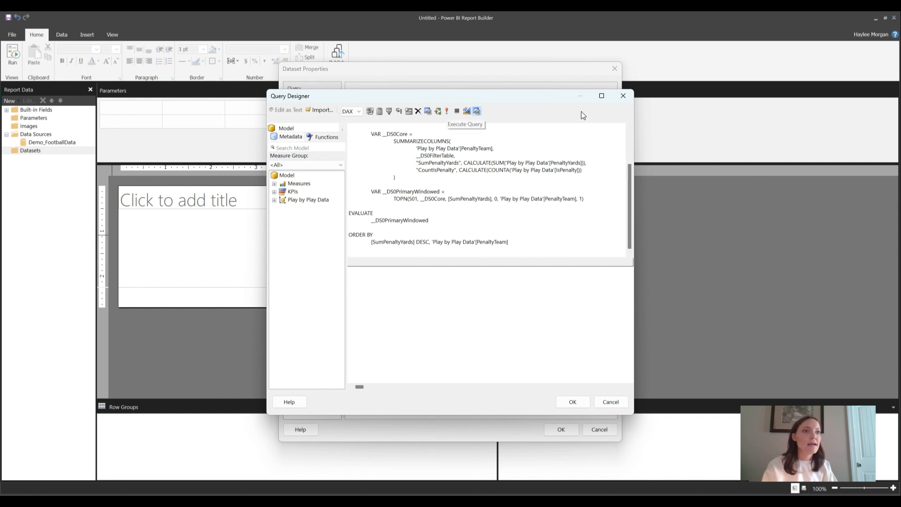
{"action": "left_click", "coordinate": [447, 111]}
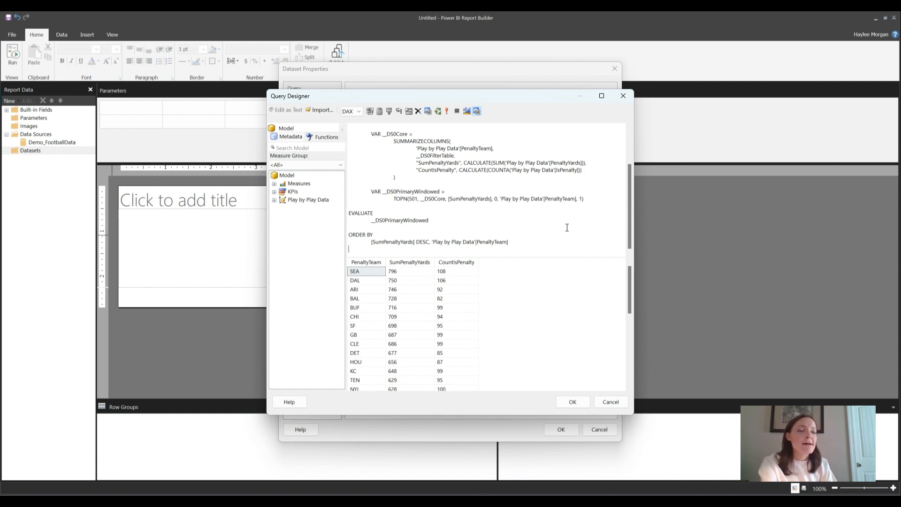
{"action": "scroll", "coordinate": [567, 228], "scroll_direction": "up", "scroll_amount": 3}
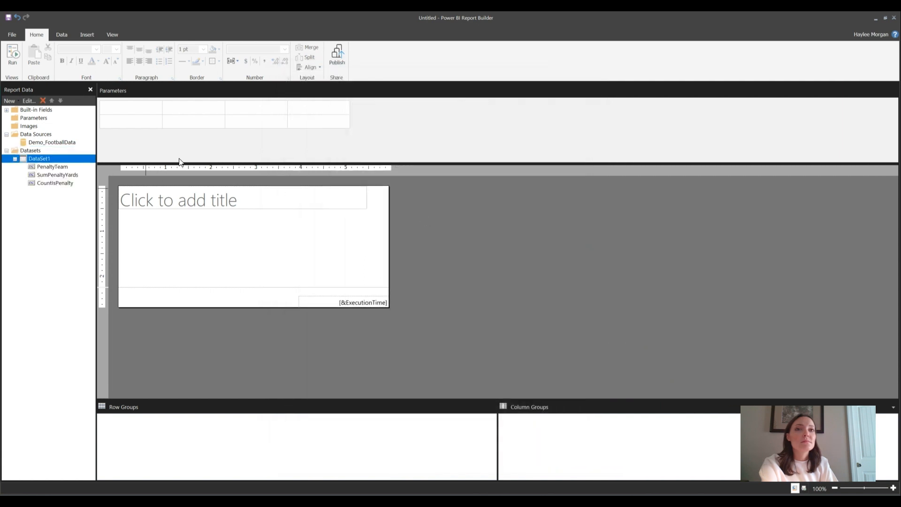
Rename the dataset DataSet1 as FootballDashboard in its properties
{"action": "right_click", "coordinate": [41, 159]}
{"action": "left_click", "coordinate": [231, 198]}
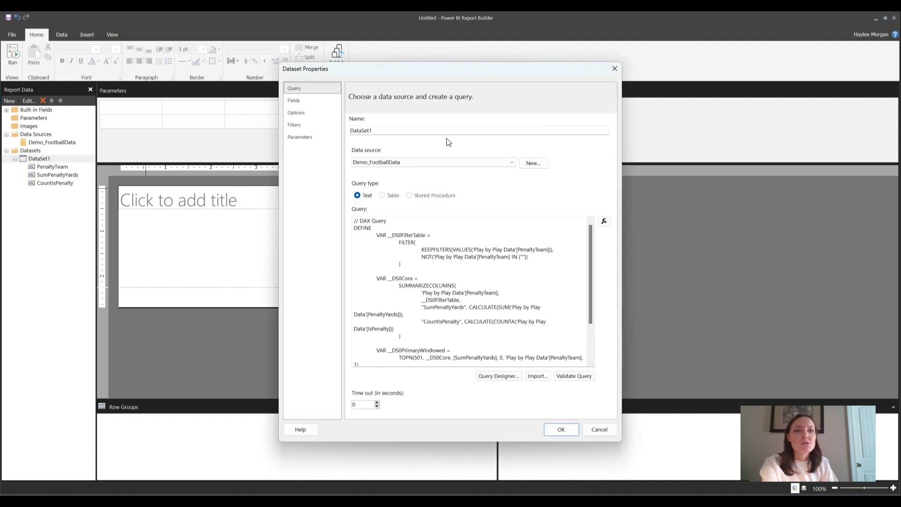
{"action": "double_click", "coordinate": [525, 133]}
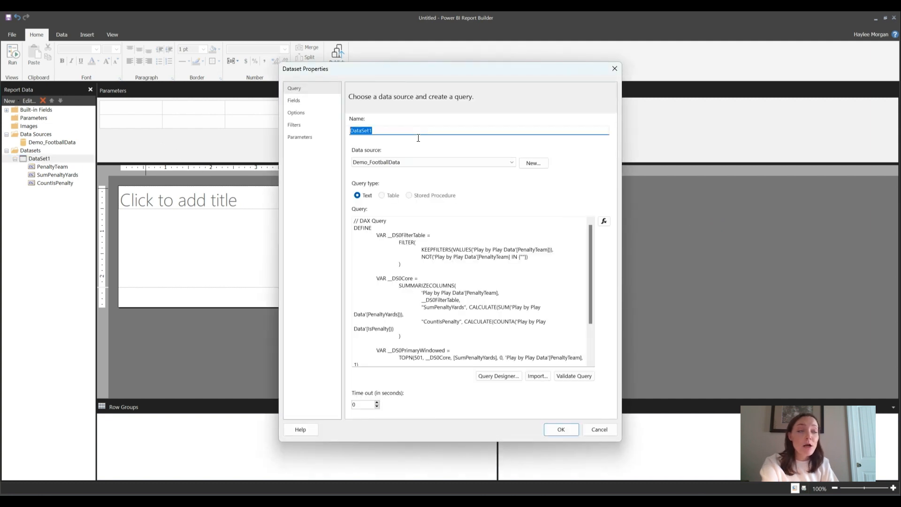
{"action": "key", "text": "BackSpace"}
{"action": "type", "text": "FootballDas"}
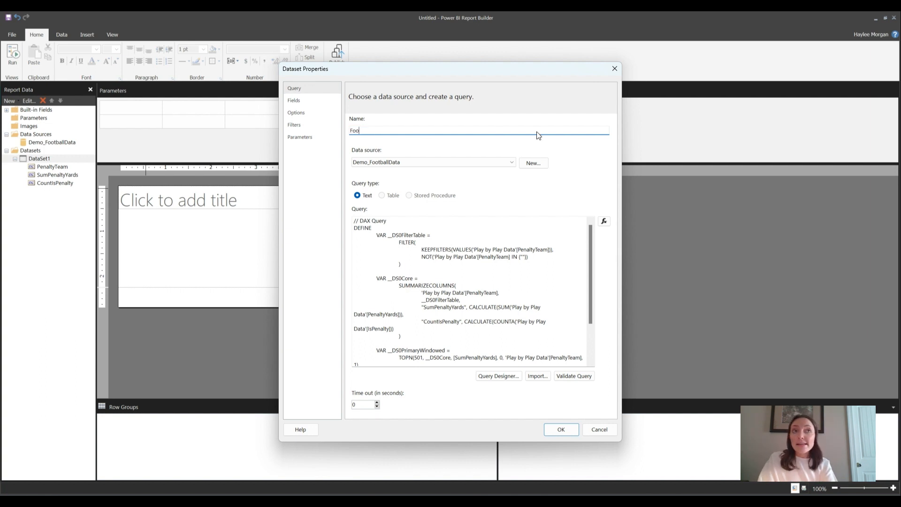
{"action": "type", "text": "rd"}
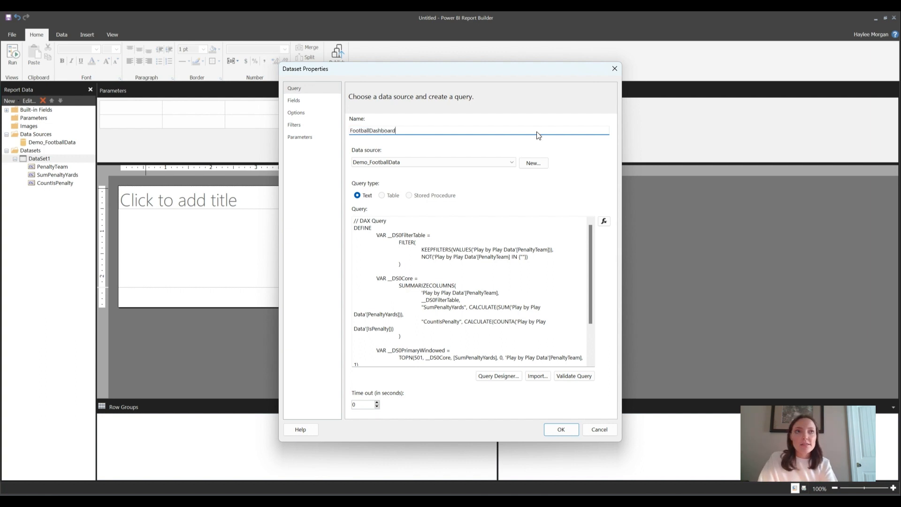
{"action": "key", "text": "Left"}
{"action": "key", "text": "Left"}
{"action": "key", "text": "Left"}
{"action": "key", "text": "Left"}
{"action": "key", "text": "Left"}
{"action": "key", "text": "Left"}
{"action": "key", "text": "Left"}
{"action": "key", "text": "Left"}
{"action": "key", "text": "Left"}
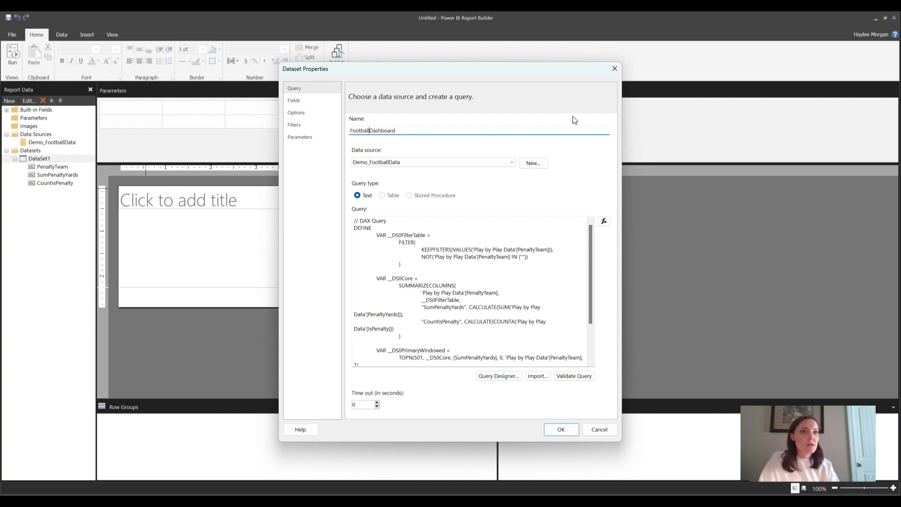
{"action": "left_click", "coordinate": [561, 429]}
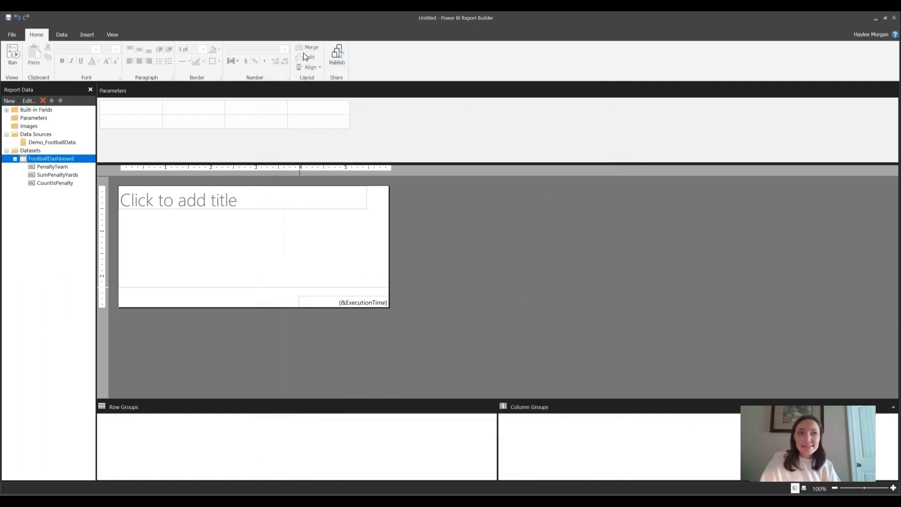
Insert a blank table about 3.5 inches wide below the title placeholder in the report body
{"action": "left_click", "coordinate": [86, 34]}
{"action": "left_click", "coordinate": [13, 63]}
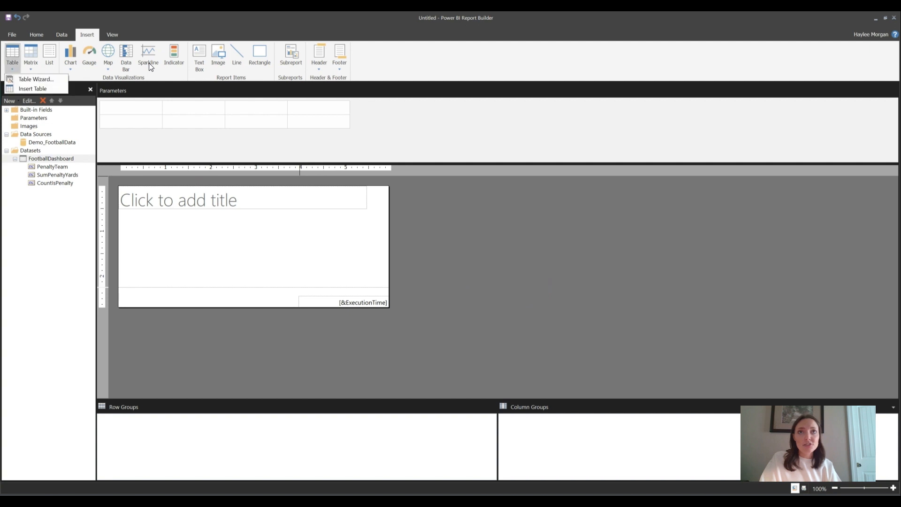
{"action": "left_click", "coordinate": [32, 88]}
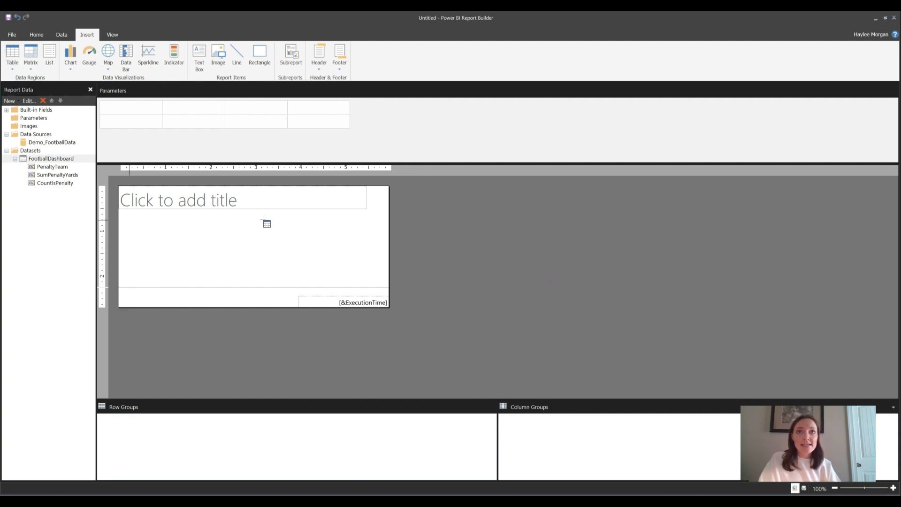
{"action": "mouse_move", "coordinate": [127, 219]}
{"action": "left_mouse_down"}
{"action": "mouse_move", "coordinate": [297, 256]}
{"action": "mouse_move", "coordinate": [287, 256]}
{"action": "left_mouse_up"}
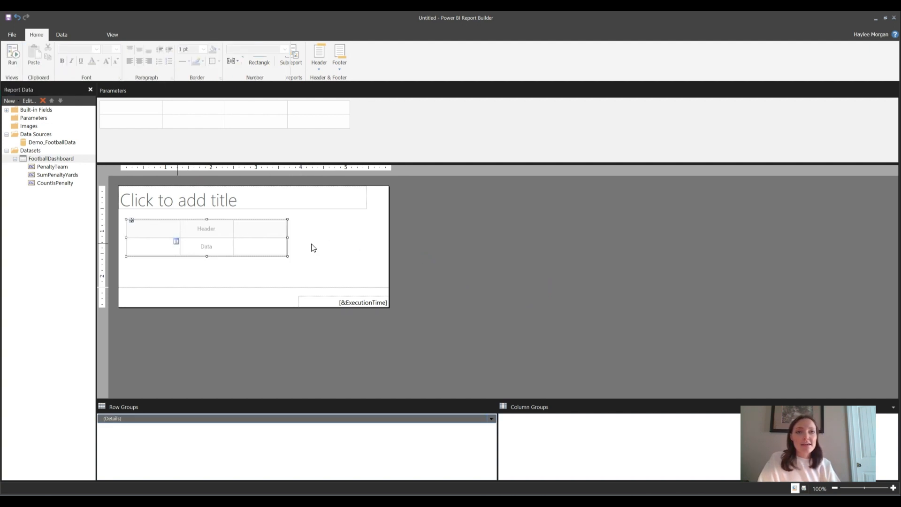
Assign the fields PenaltyTeam, SumPenaltyYards and CountIsPenalty to the table's three data cells, in that order
{"action": "left_click", "coordinate": [177, 241]}
{"action": "left_click", "coordinate": [198, 249]}
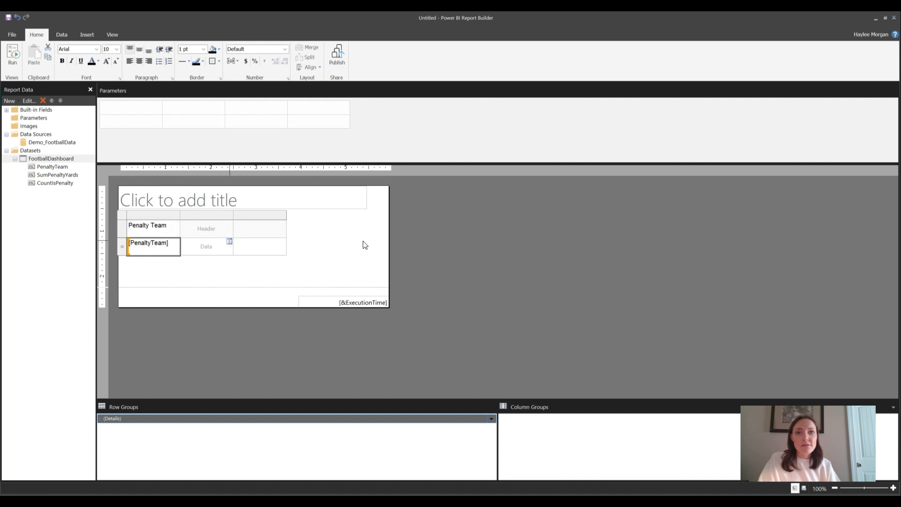
{"action": "left_click", "coordinate": [230, 241]}
{"action": "left_click", "coordinate": [256, 261]}
{"action": "left_click", "coordinate": [283, 242]}
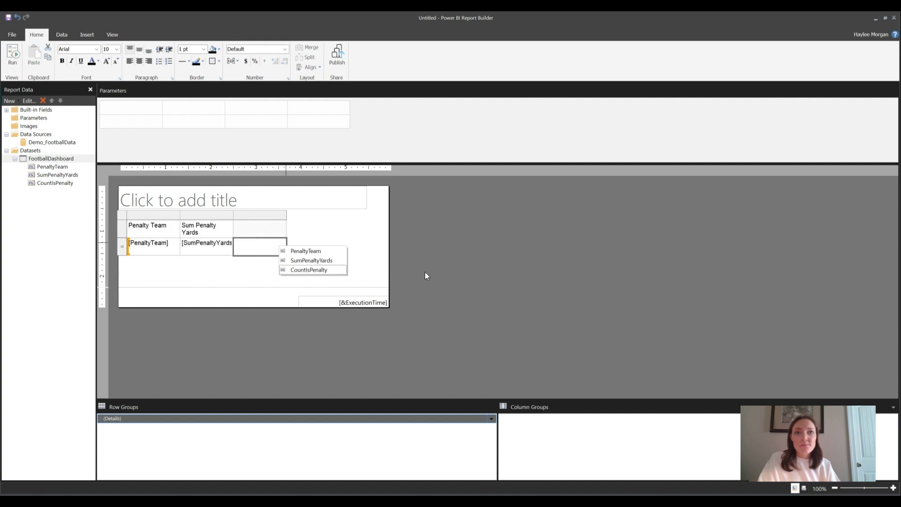
{"action": "left_click", "coordinate": [291, 270]}
{"action": "left_click", "coordinate": [383, 261]}
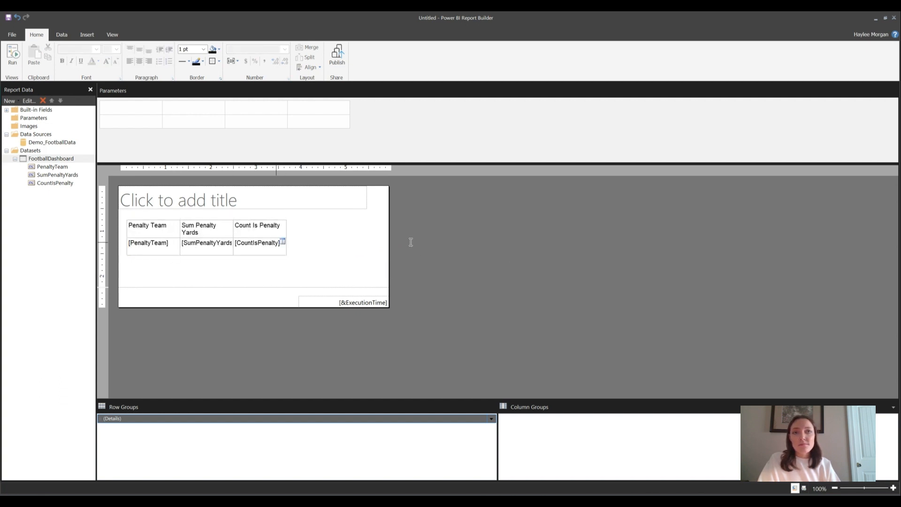